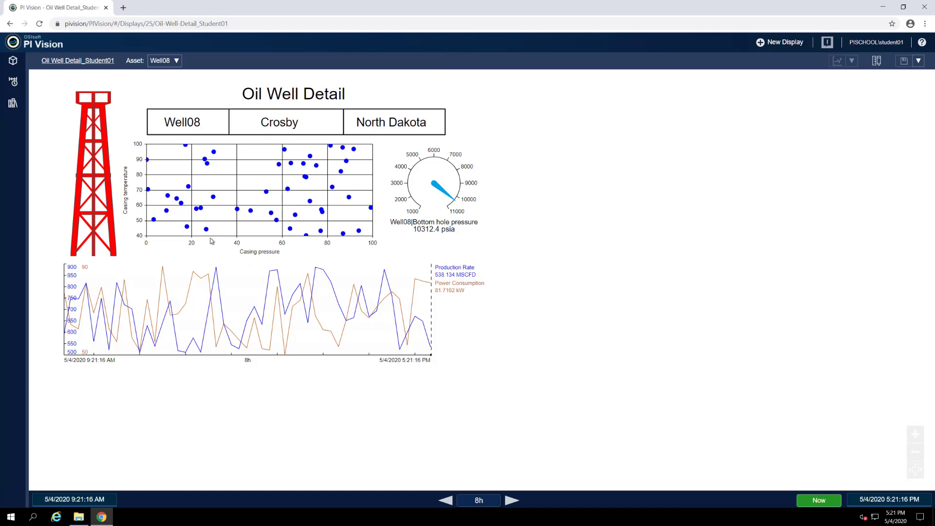
- Open the Events pane listing Well08 events and their attributes beside the display
left_click(13, 82)
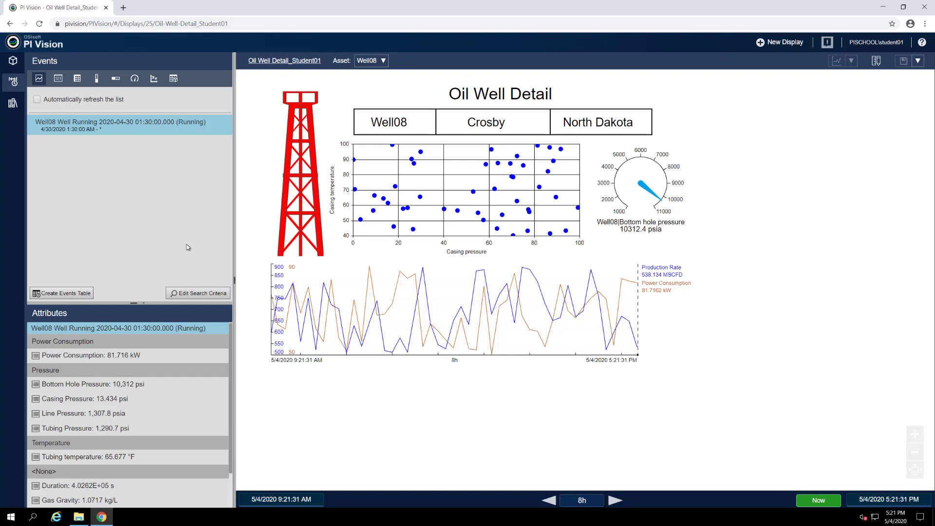
- Set the event search to a Custom Time Range starting at *-2mo and apply it
left_click(205, 294)
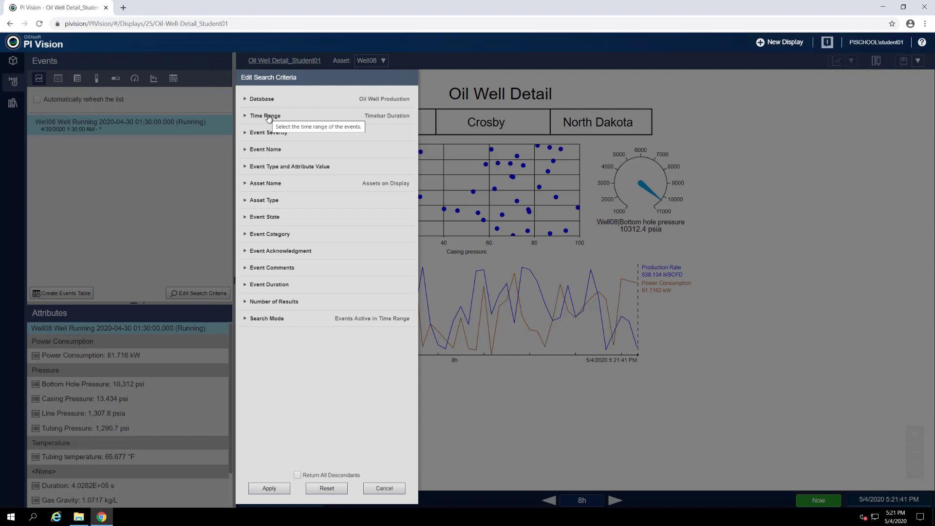
left_click(267, 116)
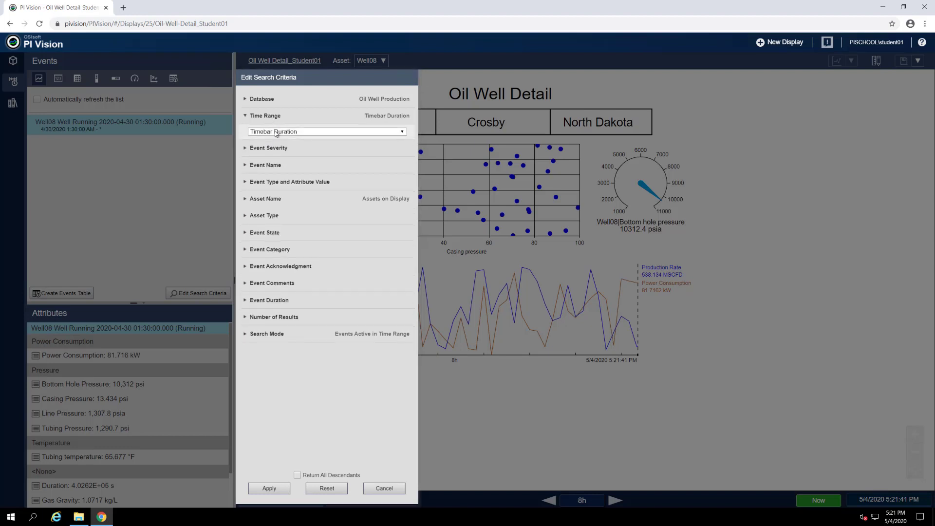
left_click(275, 132)
left_click(278, 216)
left_click(279, 147)
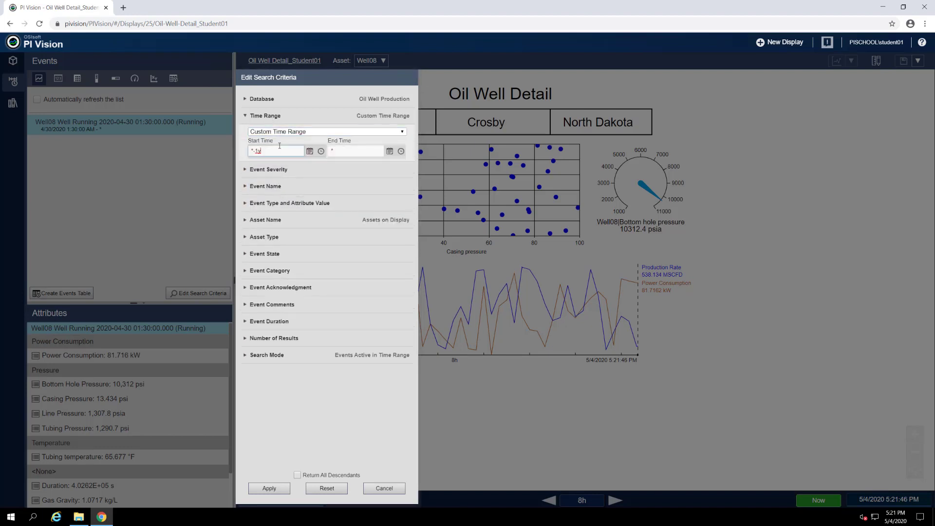
key("BackSpace")
key("BackSpace")
key("BackSpace")
type("-2mo")
key("Tab")
left_click(279, 493)
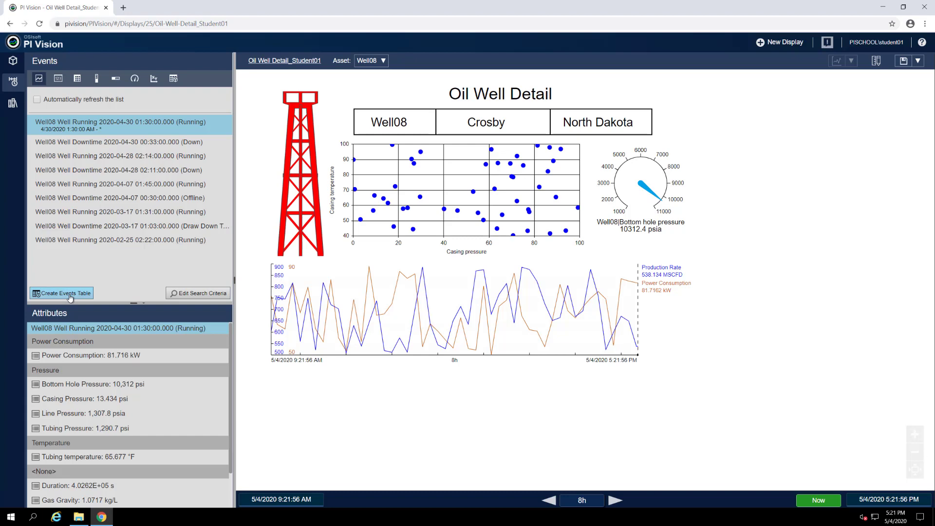
- Create an events table without Asset and Acknowledgment, adding Duration and Reason columns, in Light style
left_click(69, 294)
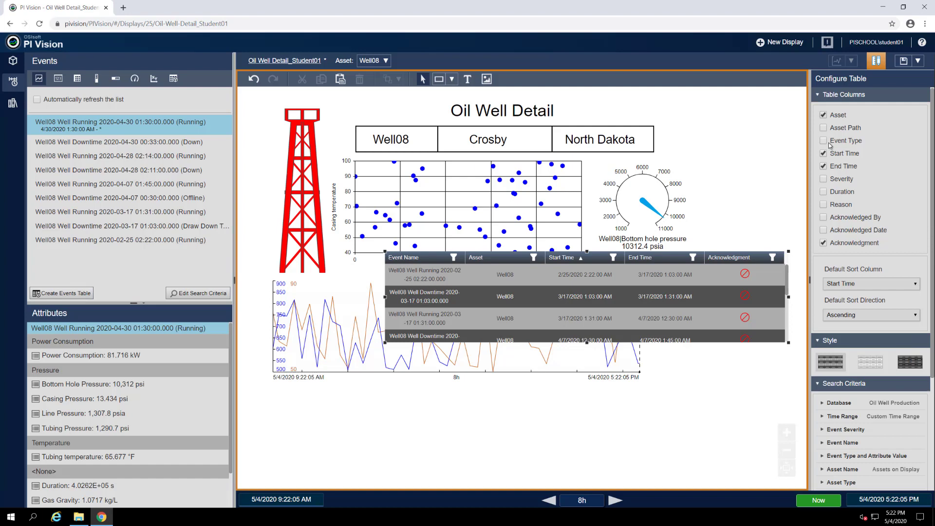
left_click(822, 115)
left_click(824, 243)
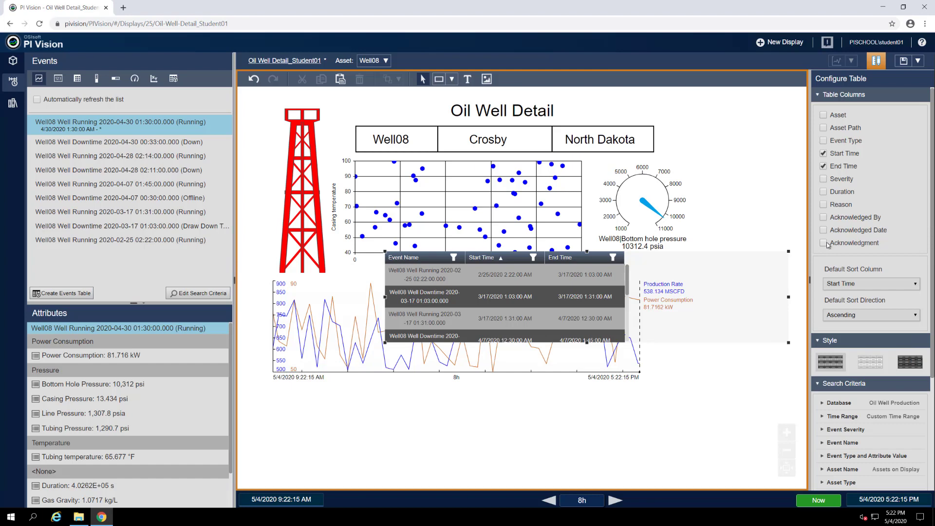
left_click(823, 192)
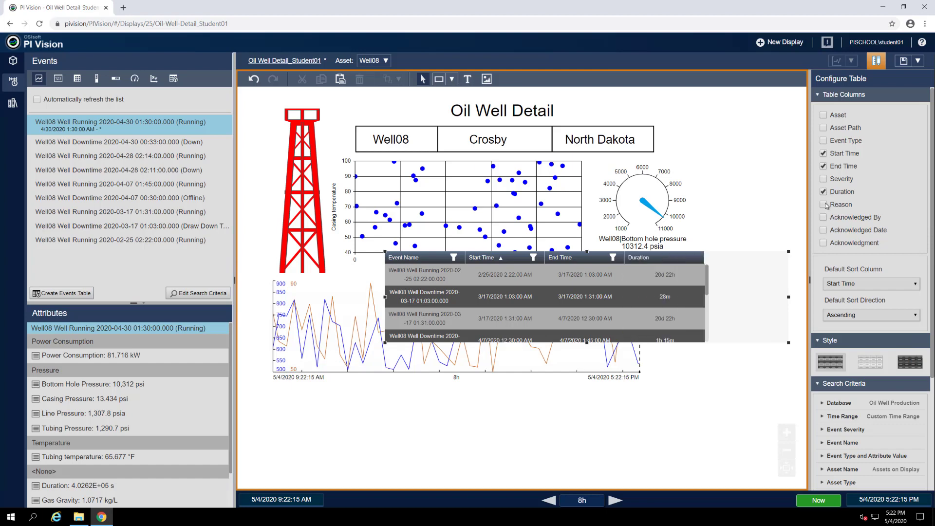
left_click(824, 205)
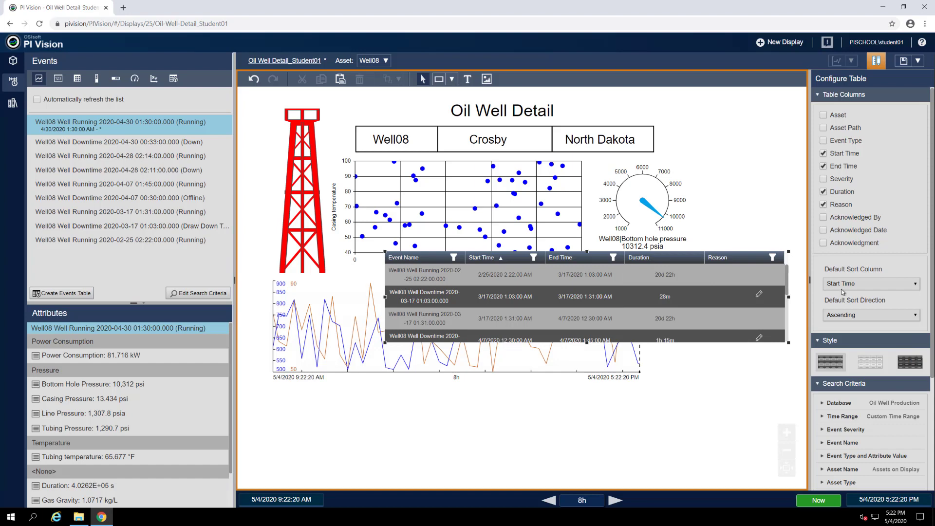
left_click(863, 364)
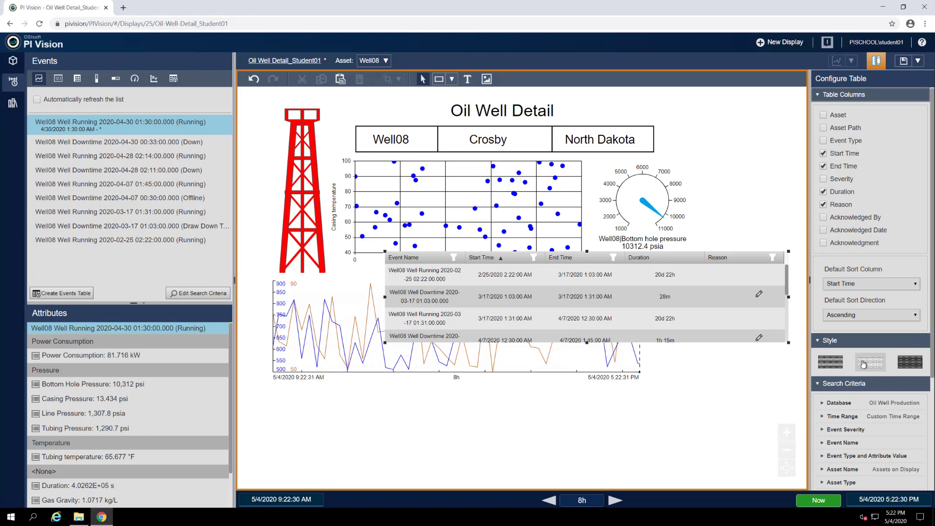
- Filter the events table's search criteria by Event Name Downtime* and apply
scroll(862, 363, "down", 1)
scroll(862, 364, "down", 2)
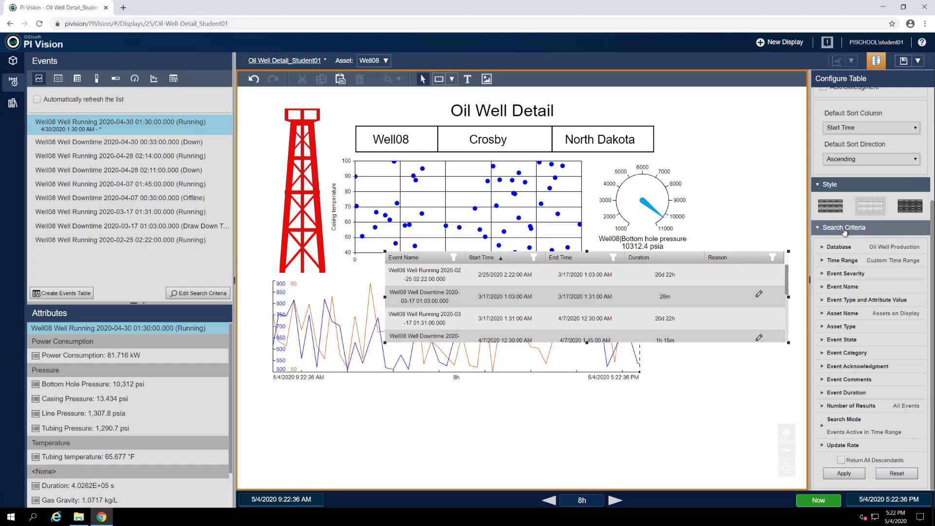
left_click(851, 290)
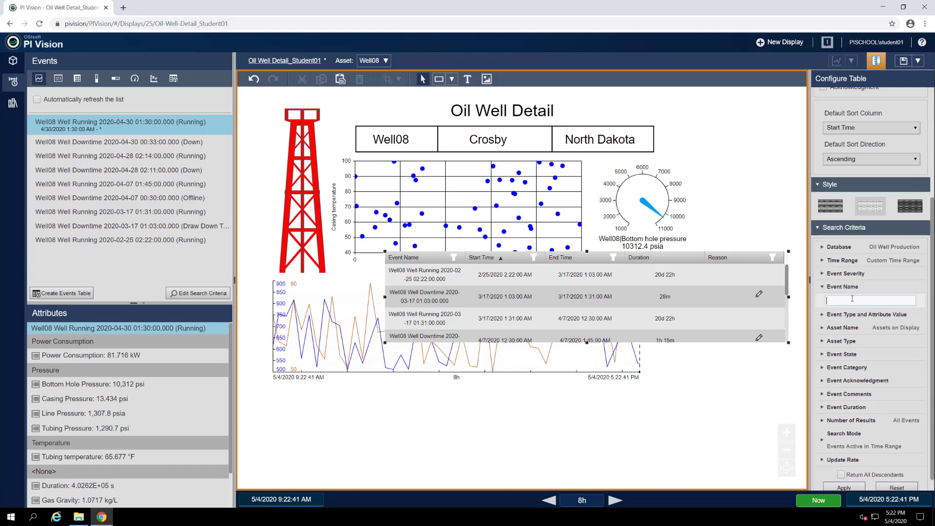
type("D")
type("owntime*")
left_click(849, 487)
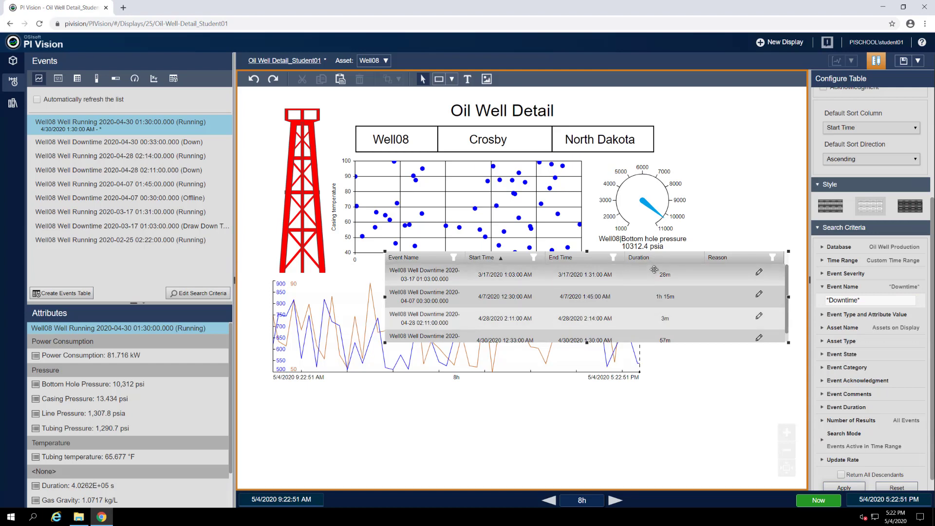
- Move and widen the table below the trend, then apply the first downtime event's time range
left_click_drag(654, 269, 539, 405)
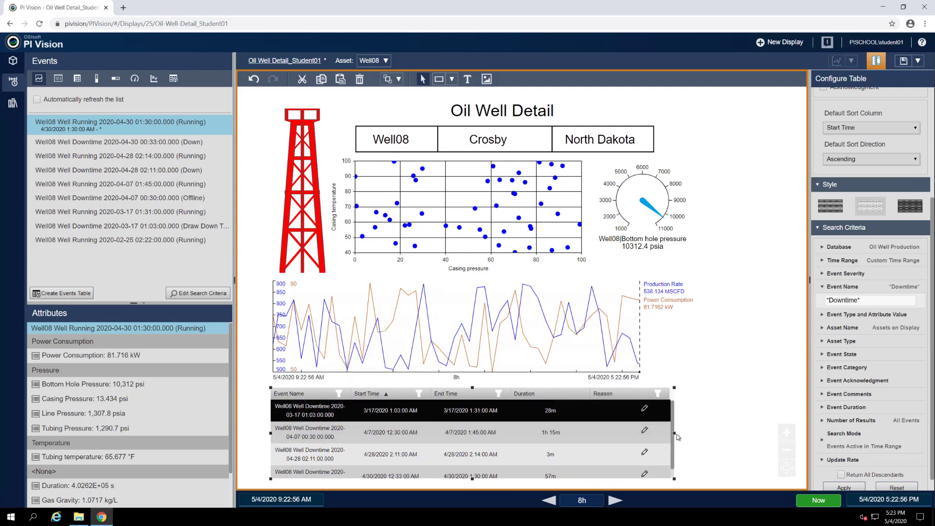
left_click_drag(674, 432, 684, 432)
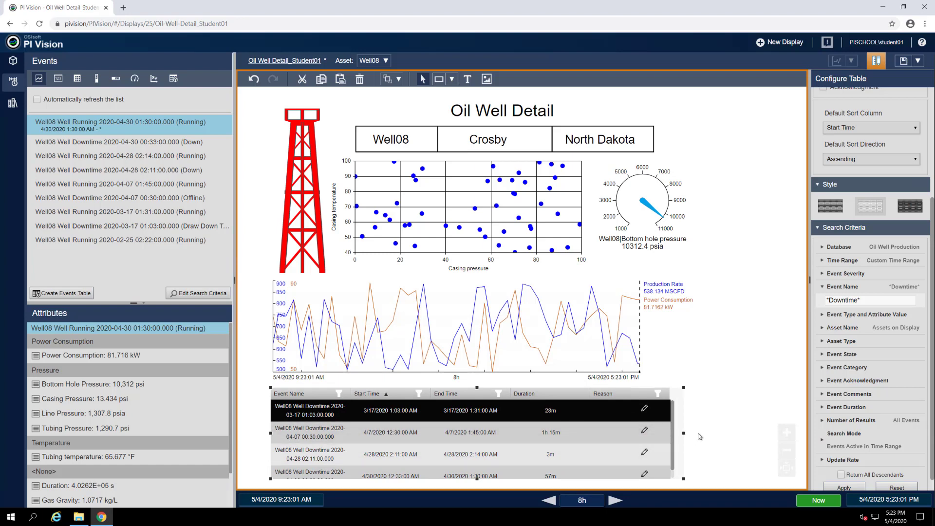
right_click(445, 412)
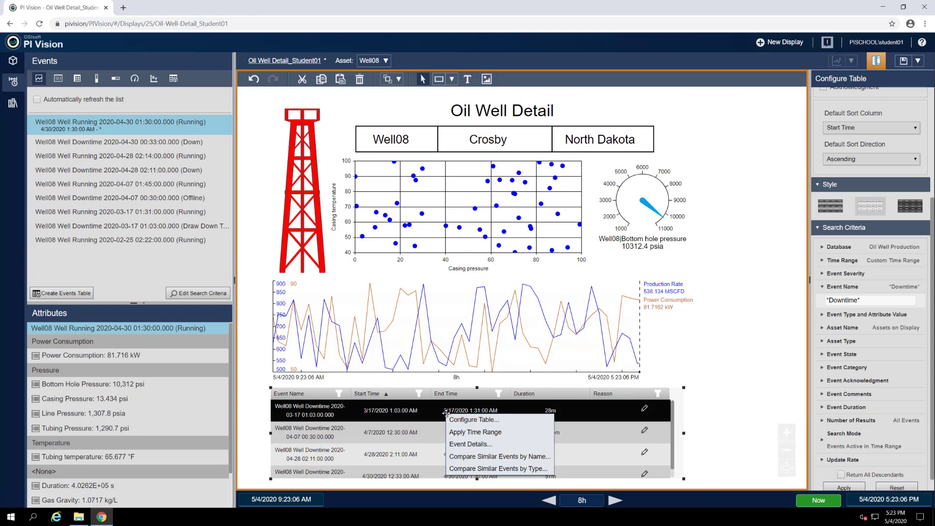
left_click(474, 433)
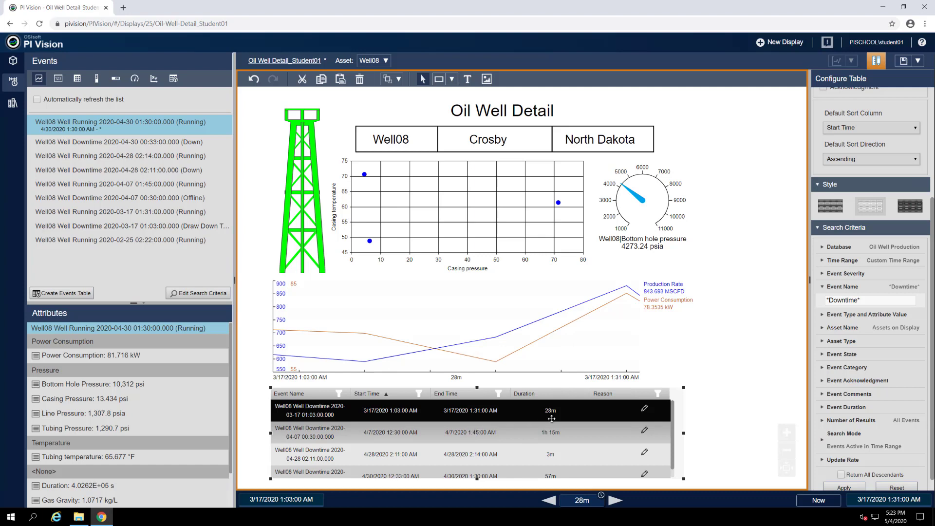
- Assign the reason code Breakdown|Pump to the first downtime row of the events table
left_click(642, 407)
scroll(642, 409, "down", 4)
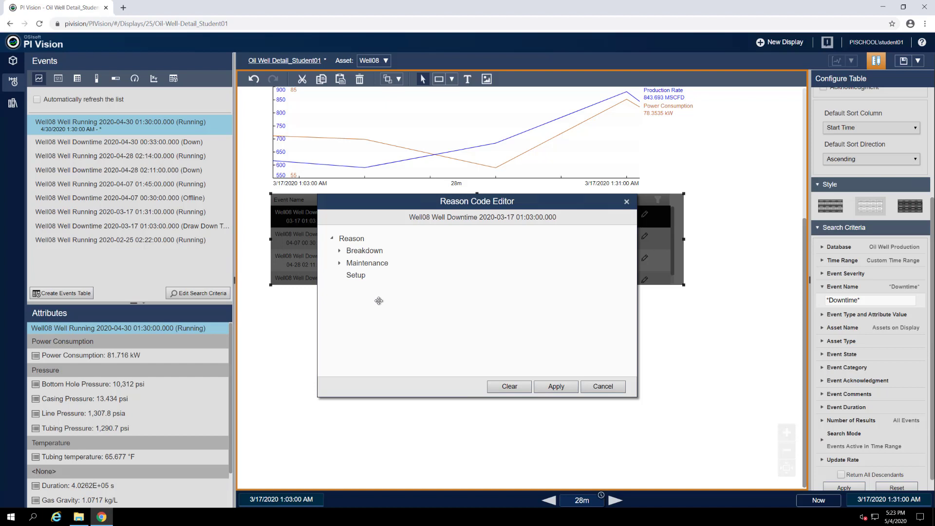
left_click(340, 251)
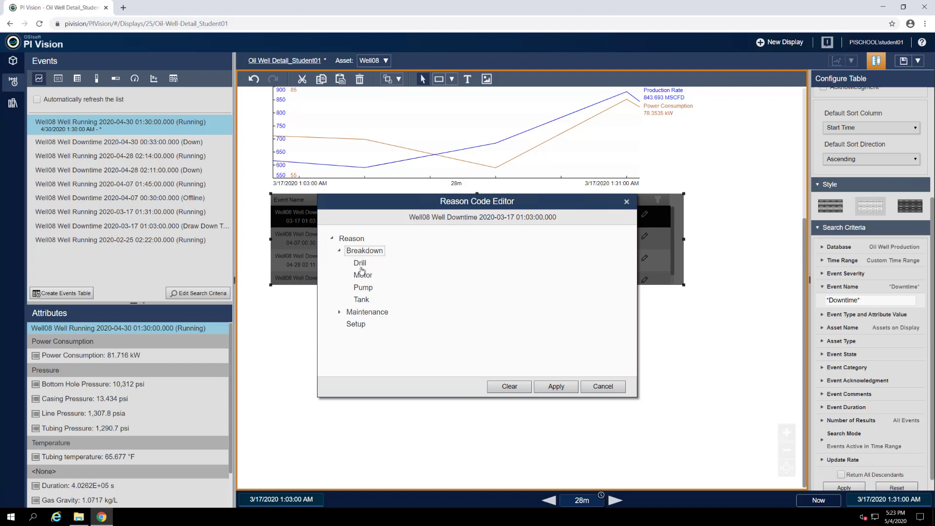
left_click(363, 287)
left_click(546, 386)
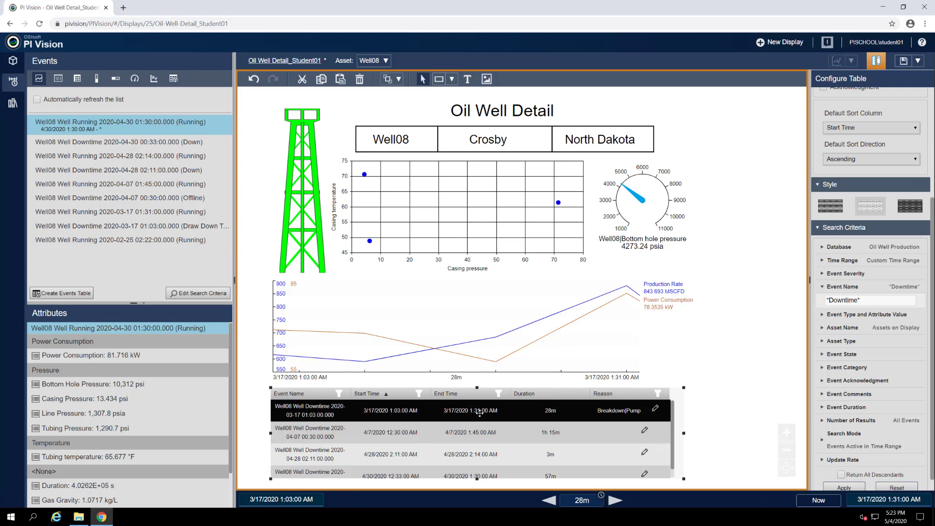
- Make asset switching show search results rooted at North Dakota with all descendants, Asset Type Well
left_click(383, 61)
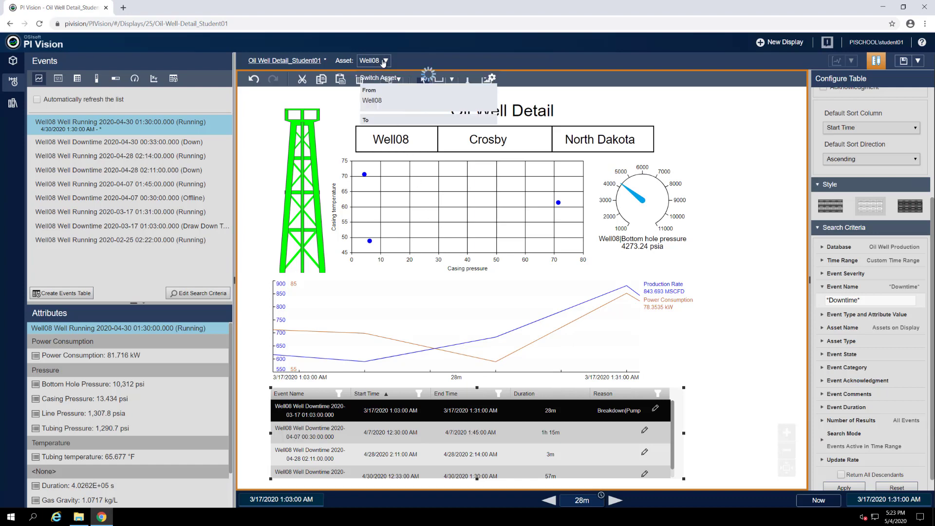
left_click(492, 79)
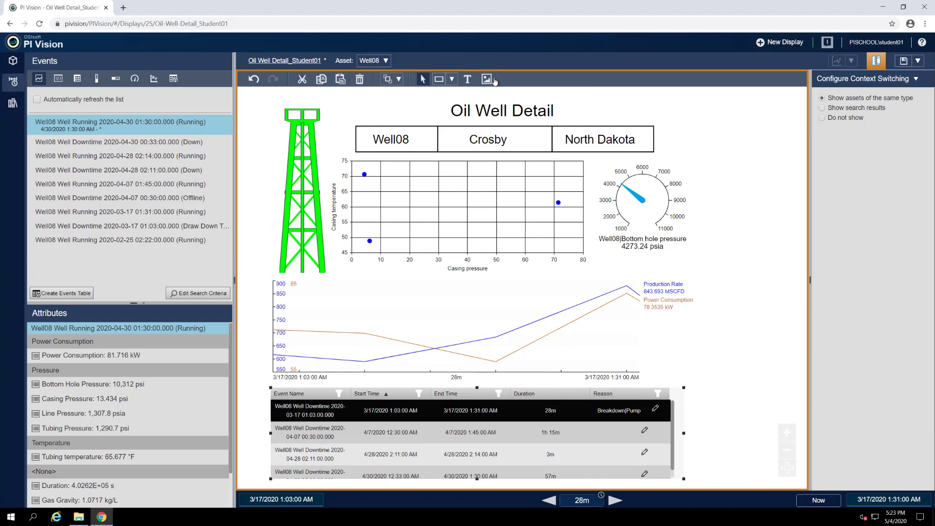
left_click(845, 109)
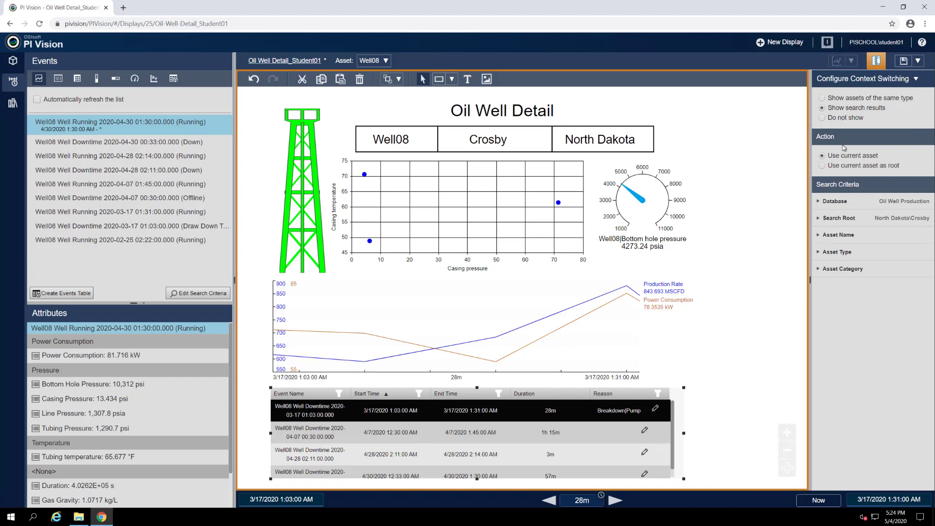
left_click(838, 218)
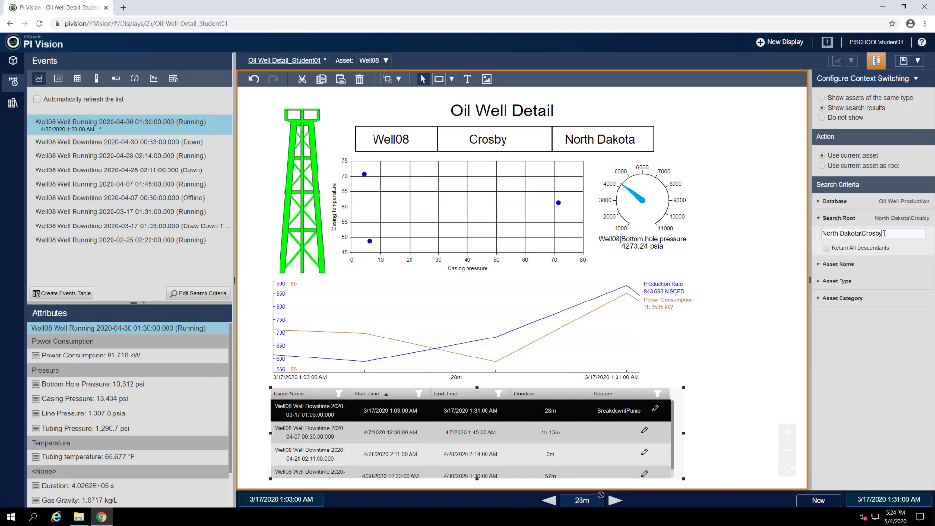
key("BackSpace")
key("BackSpace")
key("BackSpace")
key("BackSpace")
key("BackSpace")
key("BackSpace")
key("BackSpace")
left_click(839, 283)
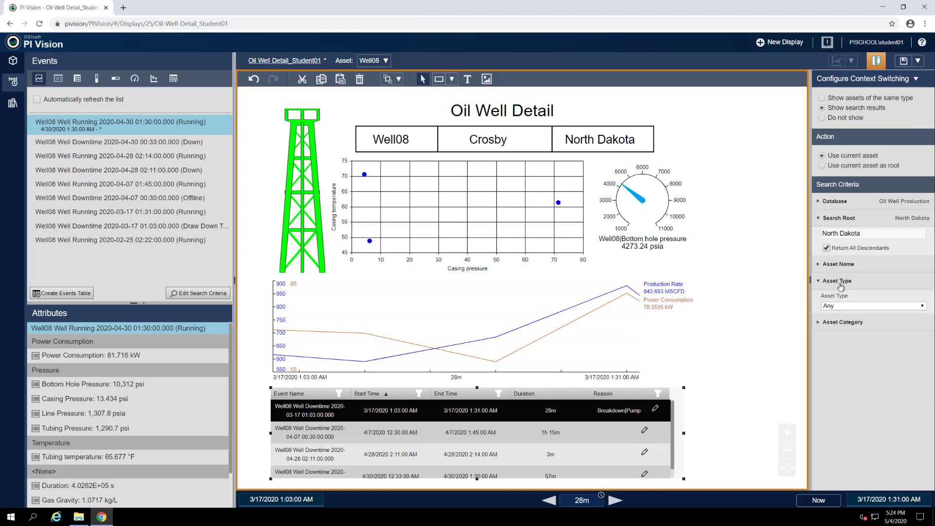
left_click(850, 307)
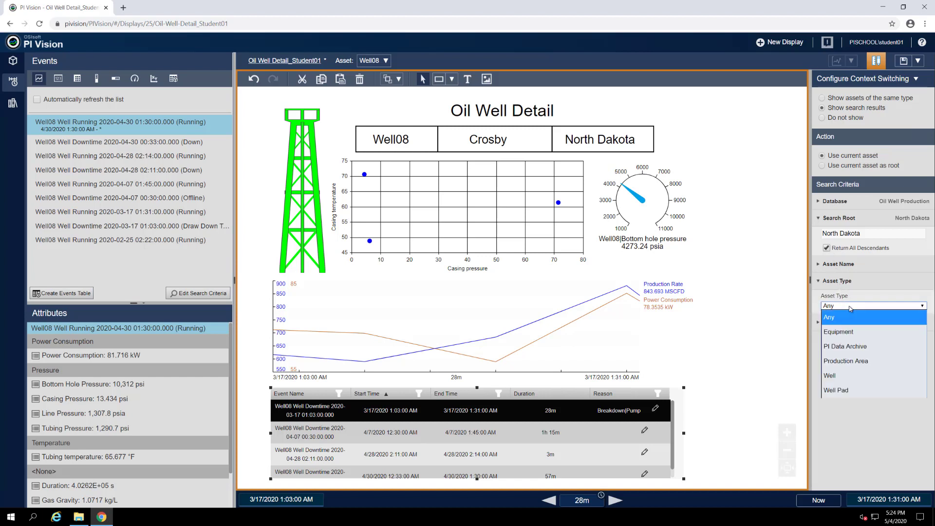
left_click(846, 376)
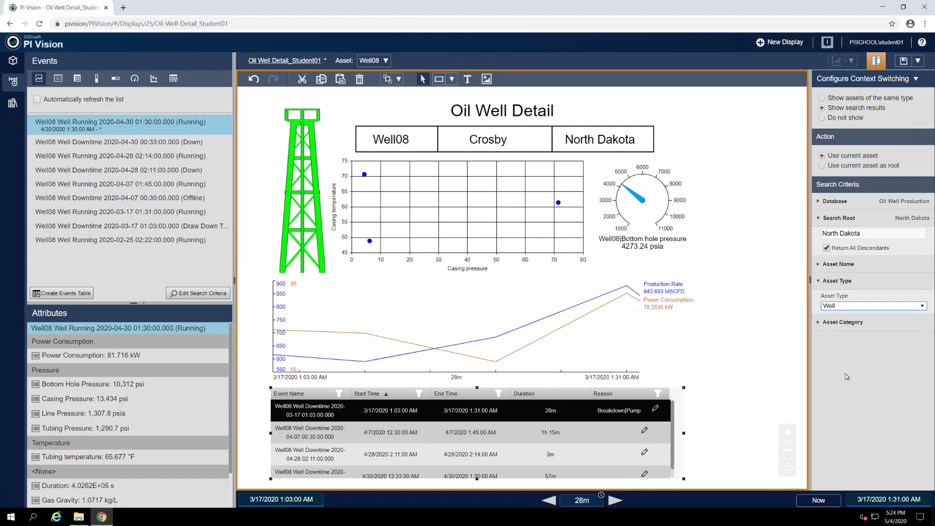
- Pick Well46 from the Asset dropdown's Switch Asset list
left_click(386, 60)
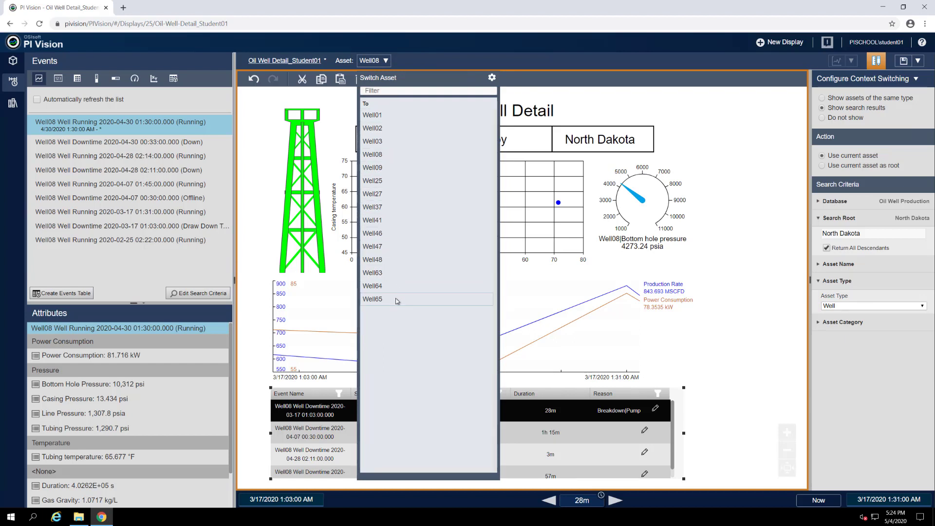
left_click(392, 233)
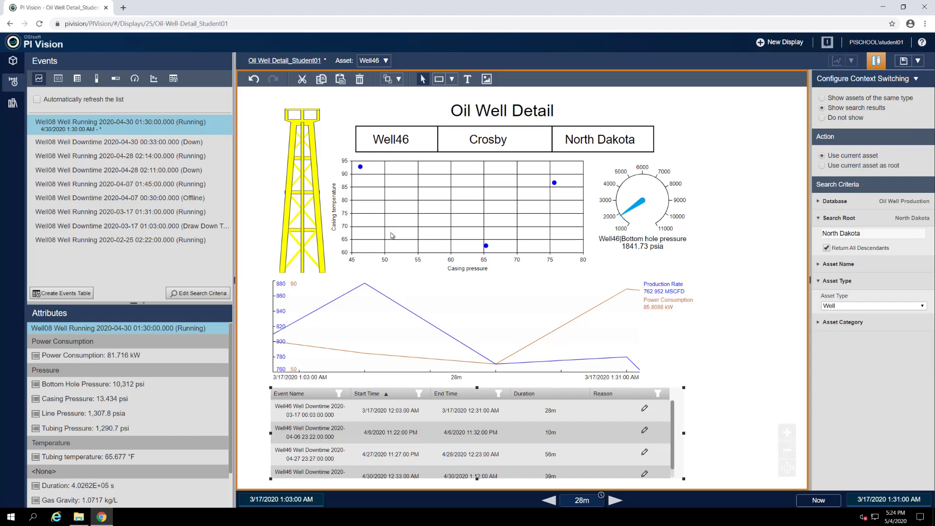